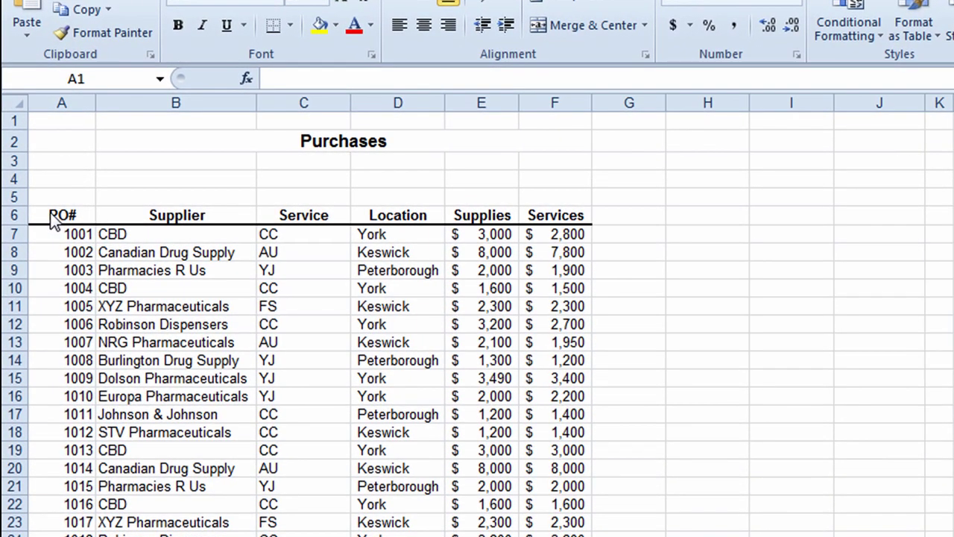
- Select A6:F14 from the PO# header using Shift+Arrow keys
{"action": "left_click", "coordinate": [49, 213]}
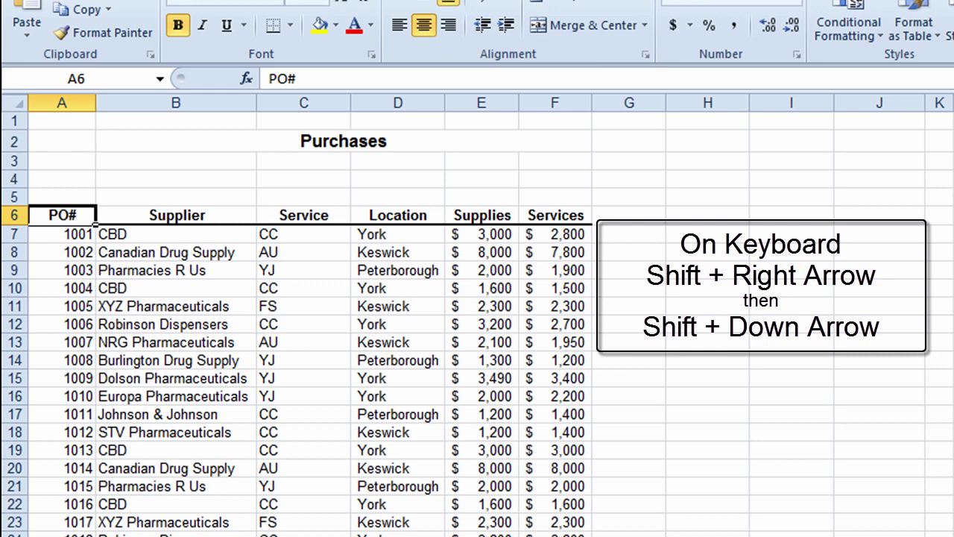
{"action": "key", "text": "shift+Right"}
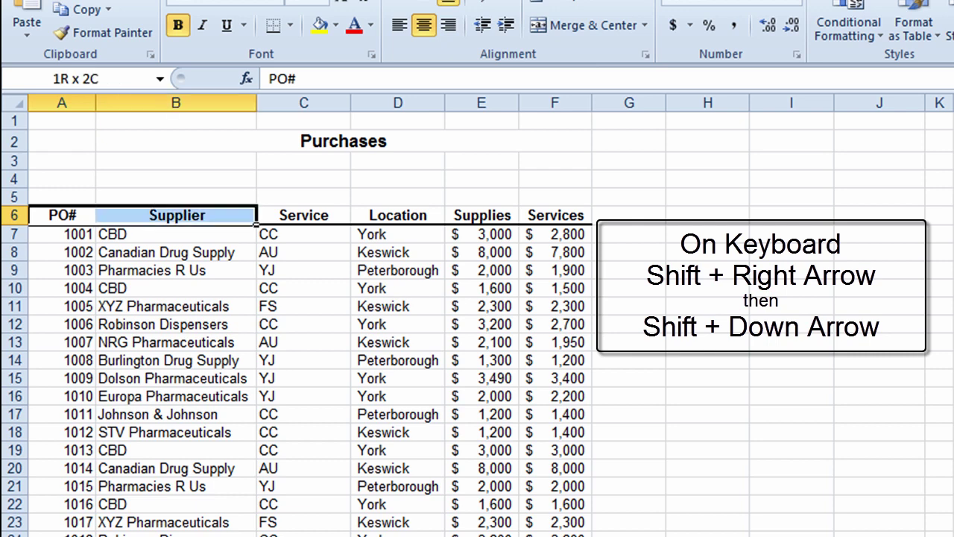
{"action": "key", "text": "shift+Right"}
{"action": "key", "text": "shift+Right"}
{"action": "key", "text": "shift+Right"}
{"action": "key", "text": "shift+Right"}
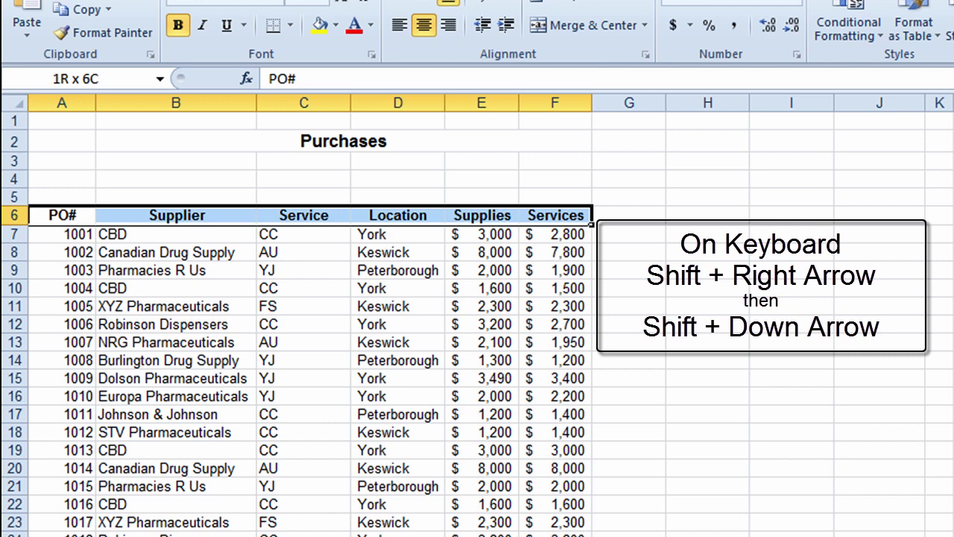
{"action": "key", "text": "shift+Down"}
{"action": "key", "text": "shift+Down"}
{"action": "key", "text": "shift+Down"}
{"action": "key", "text": "shift+Down"}
{"action": "key", "text": "shift+Down"}
{"action": "key", "text": "shift+Down"}
{"action": "key", "text": "shift+Down"}
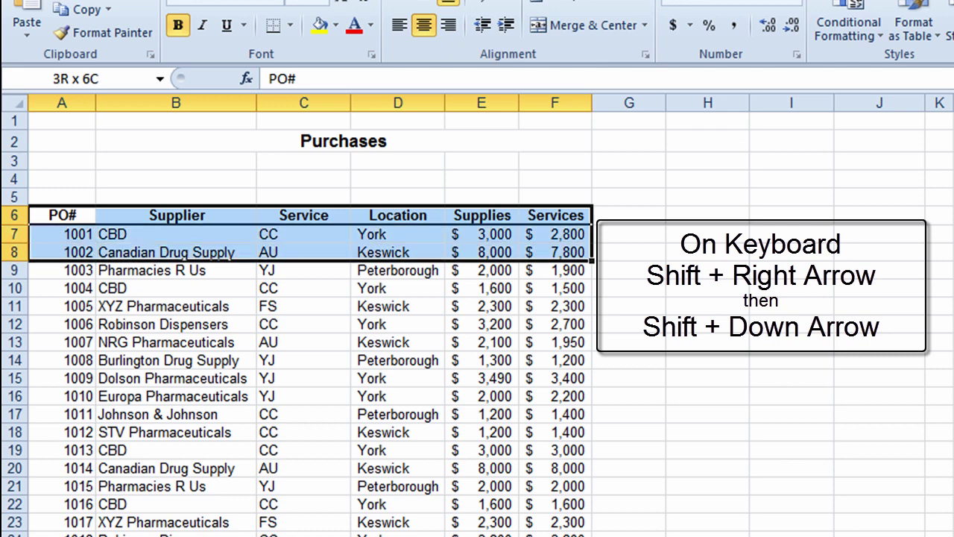
{"action": "key", "text": "shift+Down"}
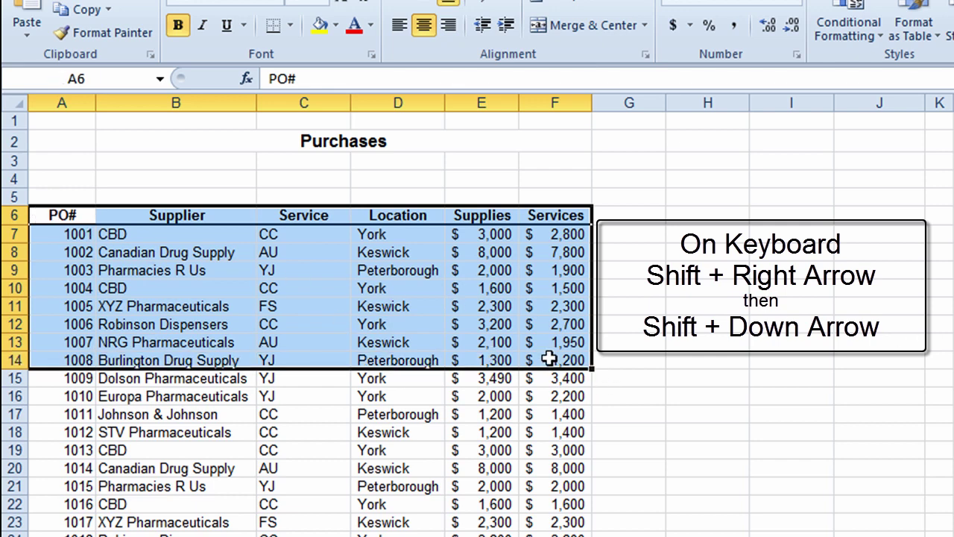
- Reselect the block A6 through F14 by dragging, then clear it
{"action": "left_click", "coordinate": [645, 359]}
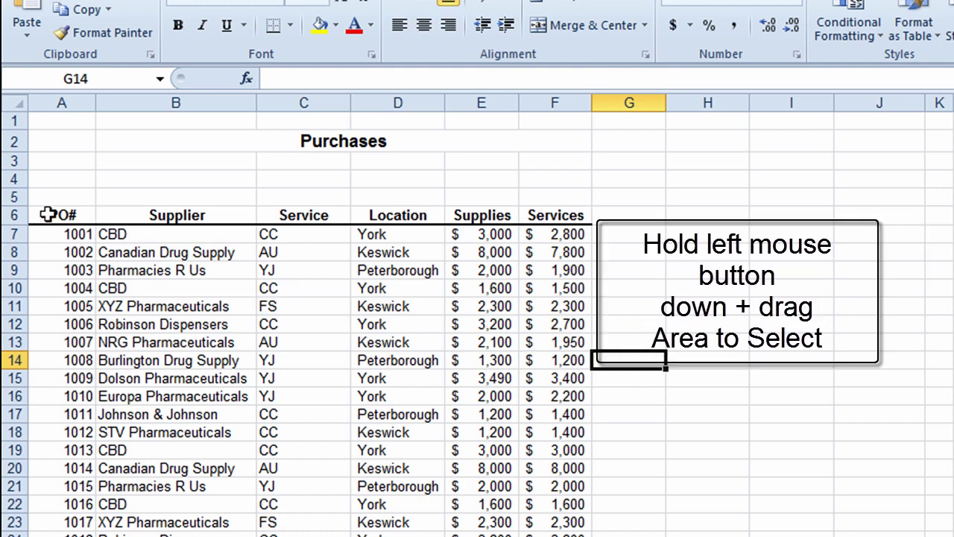
{"action": "left_click_drag", "start_coordinate": [48, 215], "coordinate": [553, 359]}
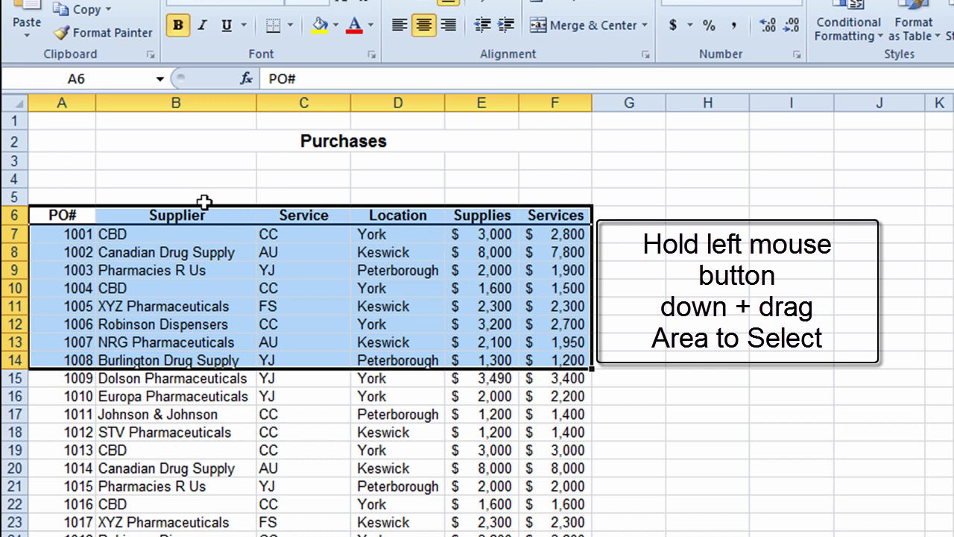
{"action": "left_click", "coordinate": [308, 266]}
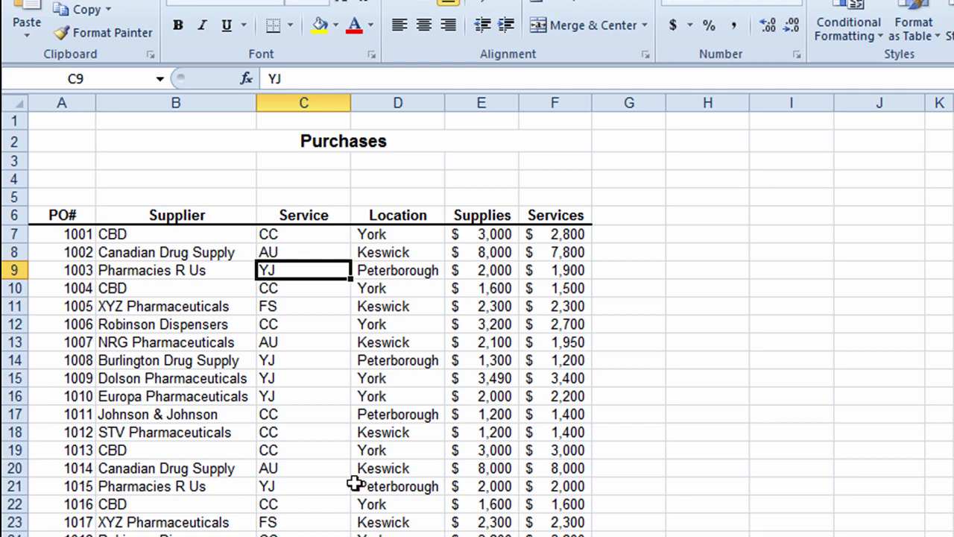
- Select A6:F27, then A10:F24, by clicking a start cell and Shift-clicking the end
{"action": "left_click", "coordinate": [50, 214]}
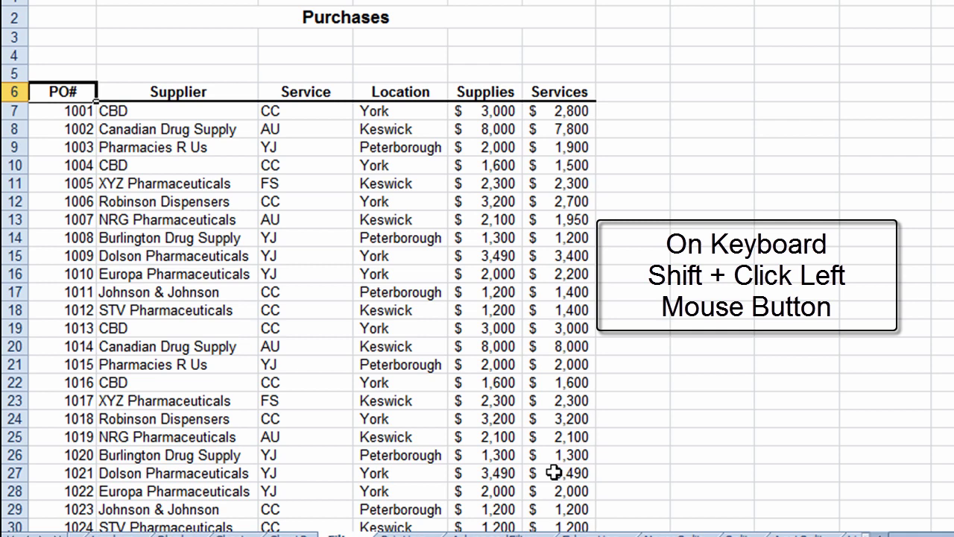
{"action": "left_click", "coordinate": [554, 472], "text": "shift"}
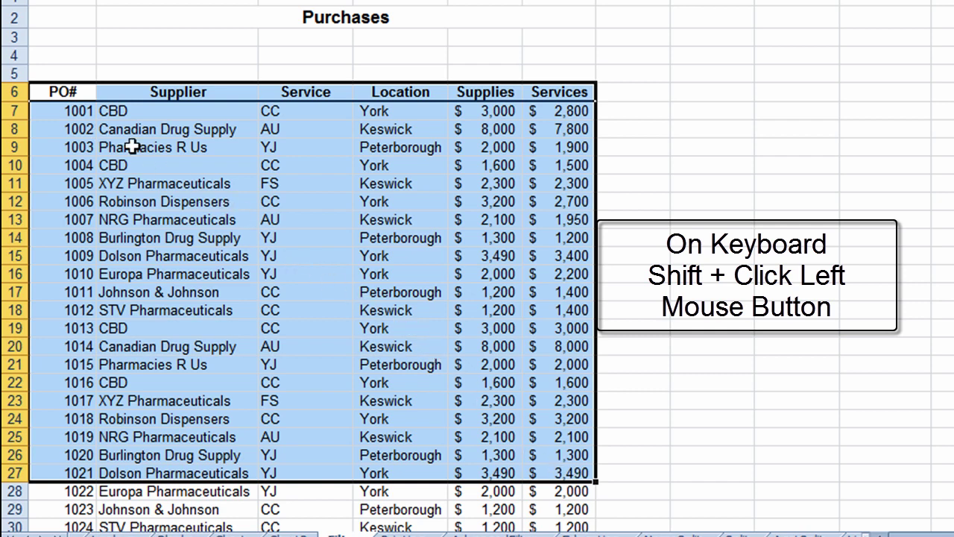
{"action": "left_click", "coordinate": [59, 164]}
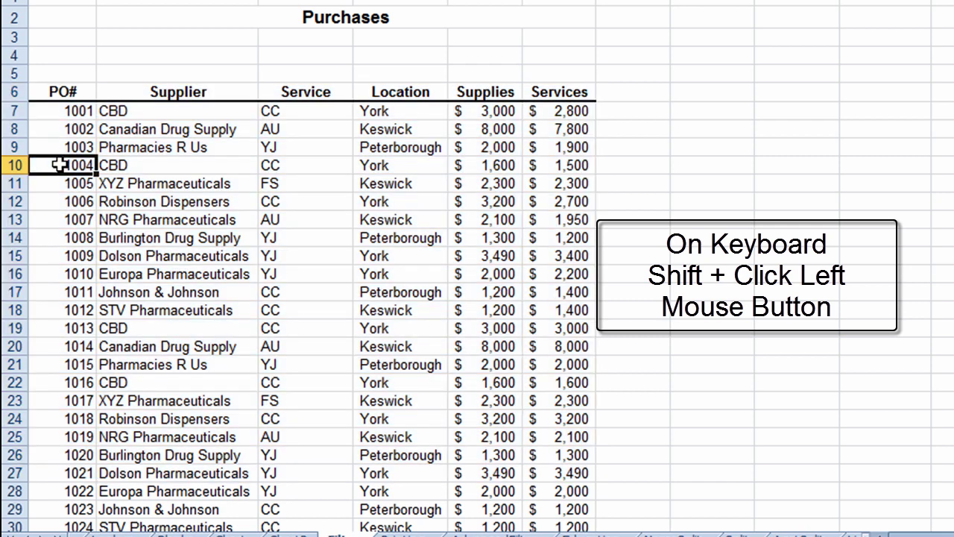
{"action": "left_click", "coordinate": [568, 422], "text": "shift"}
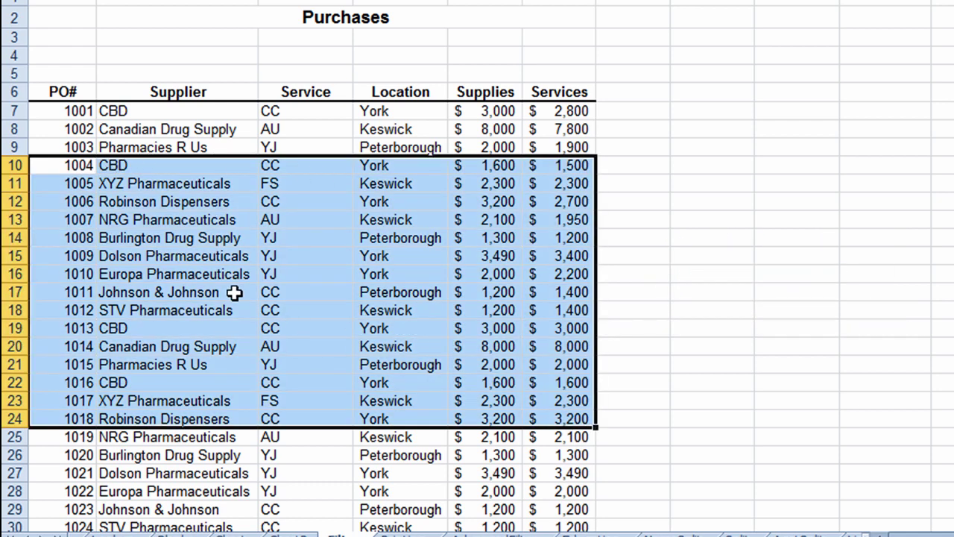
- From A6, use Go To with reference f54 to select A6 through F54
{"action": "left_click", "coordinate": [54, 92]}
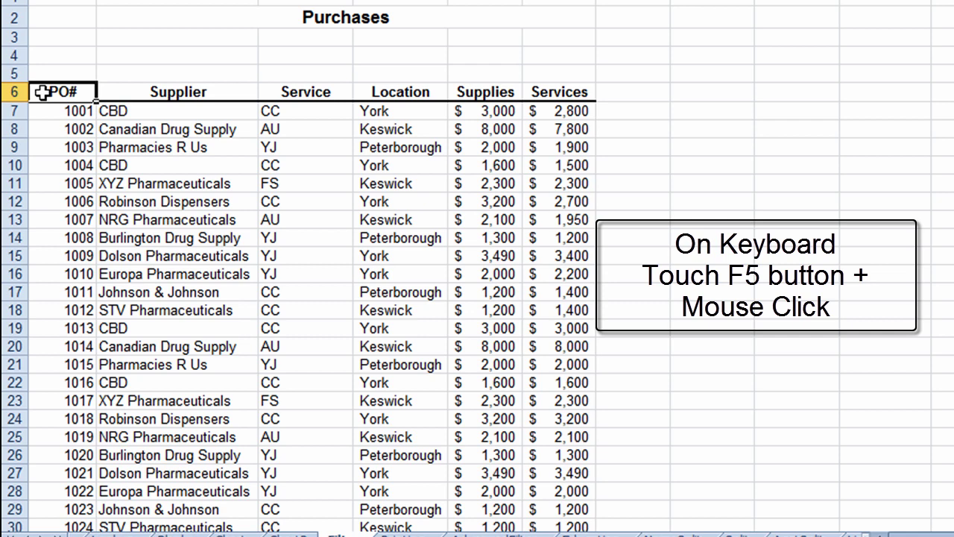
{"action": "key", "text": "F5"}
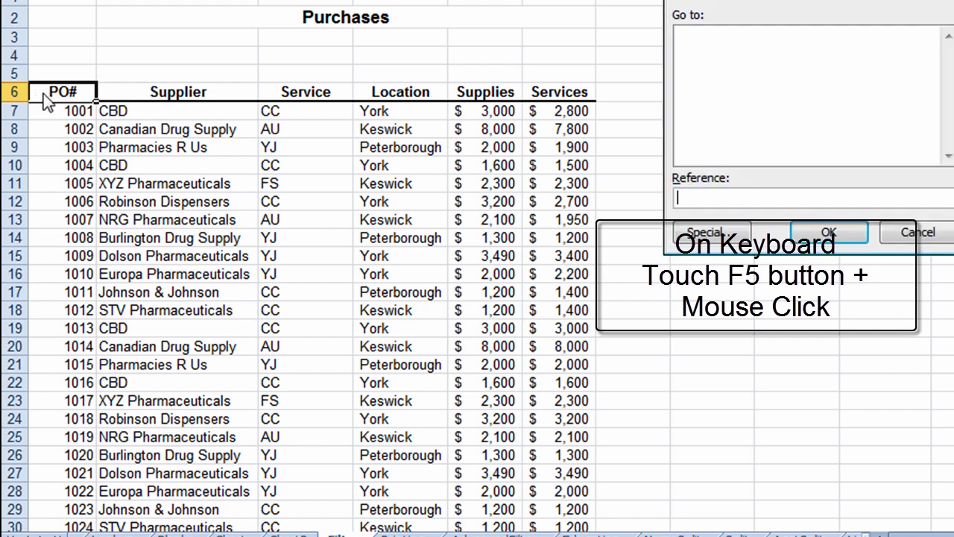
{"action": "left_click_drag", "start_coordinate": [742, 3], "coordinate": [337, 140]}
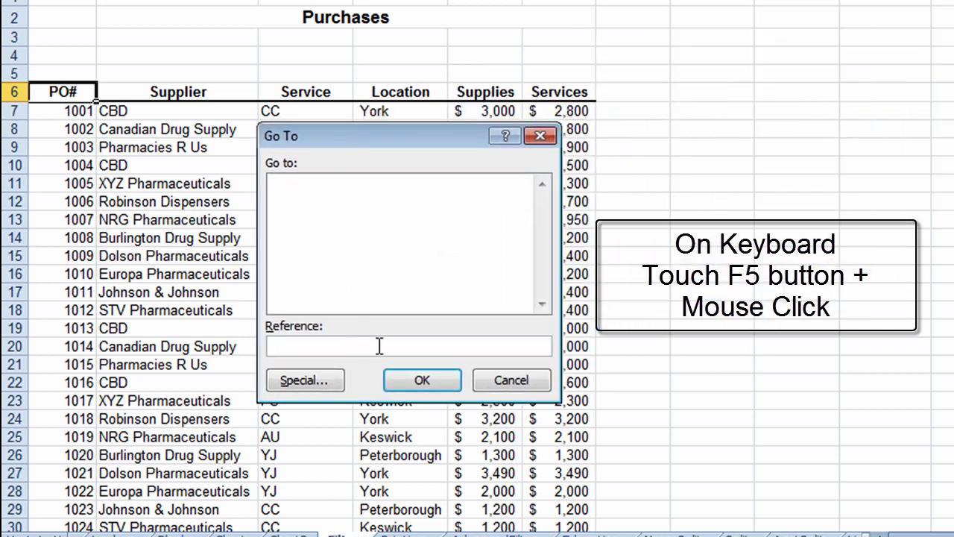
{"action": "type", "text": "f54"}
{"action": "left_click", "coordinate": [434, 380], "text": "shift"}
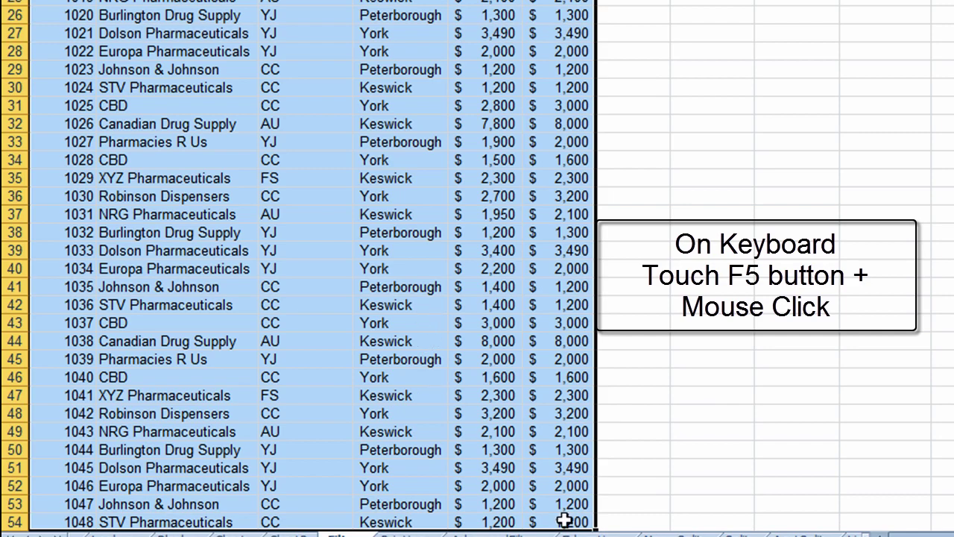
{"action": "scroll", "coordinate": [564, 520], "scroll_direction": "up", "scroll_amount": 8}
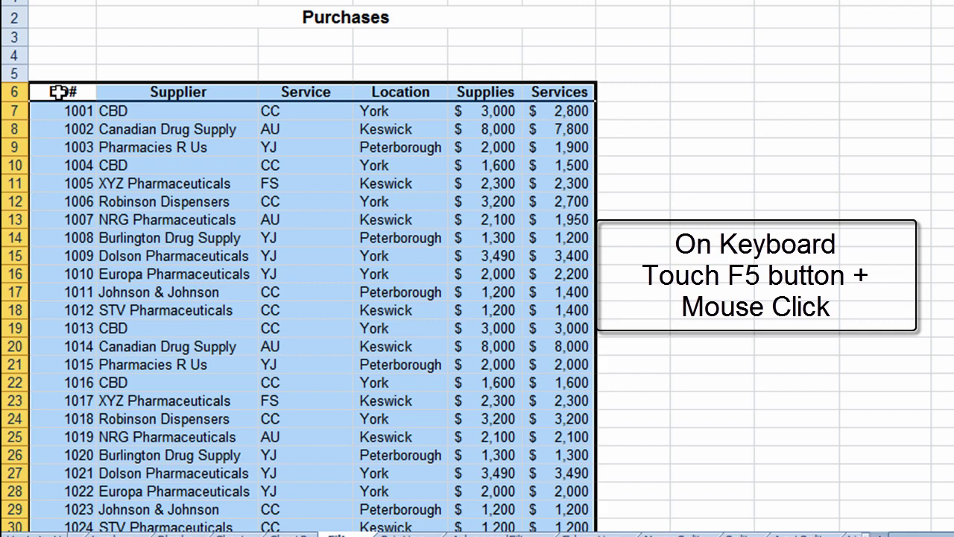
{"action": "left_click", "coordinate": [172, 91]}
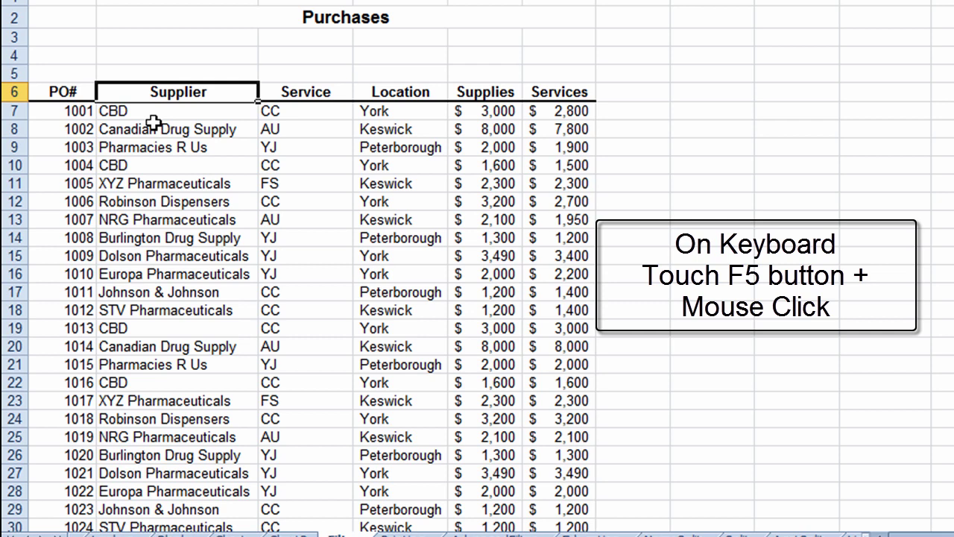
{"action": "key", "text": "F5"}
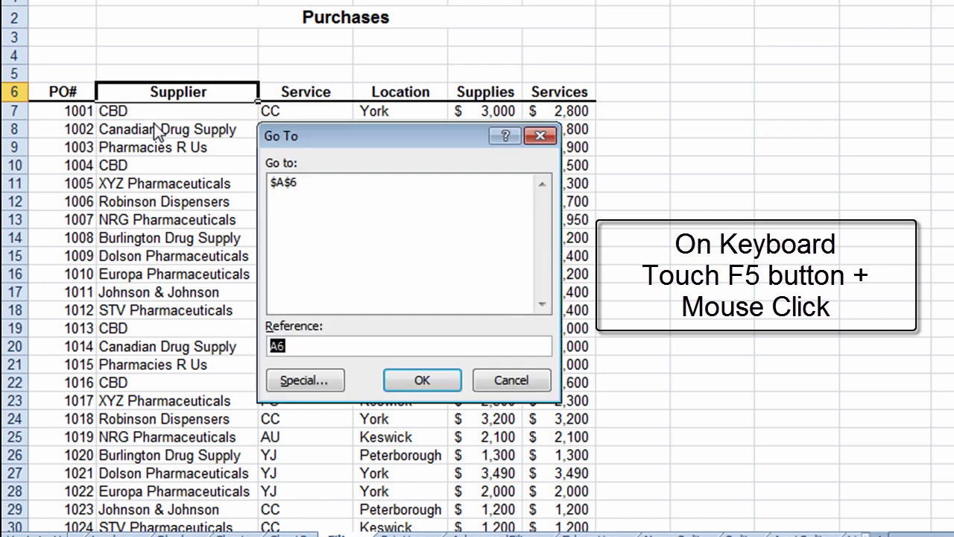
{"action": "type", "text": "f30"}
{"action": "left_click", "coordinate": [430, 379], "text": "shift"}
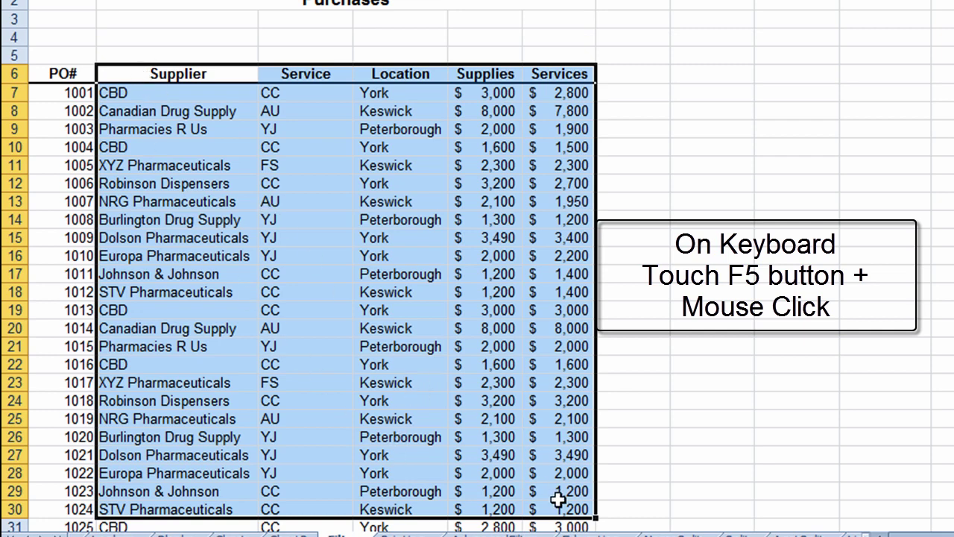
{"action": "left_click", "coordinate": [48, 74]}
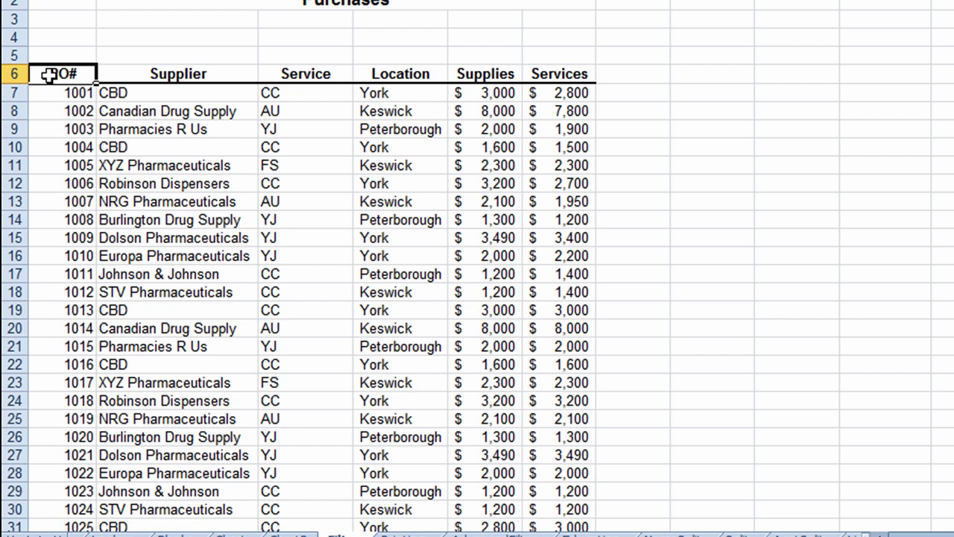
{"action": "key", "text": "End"}
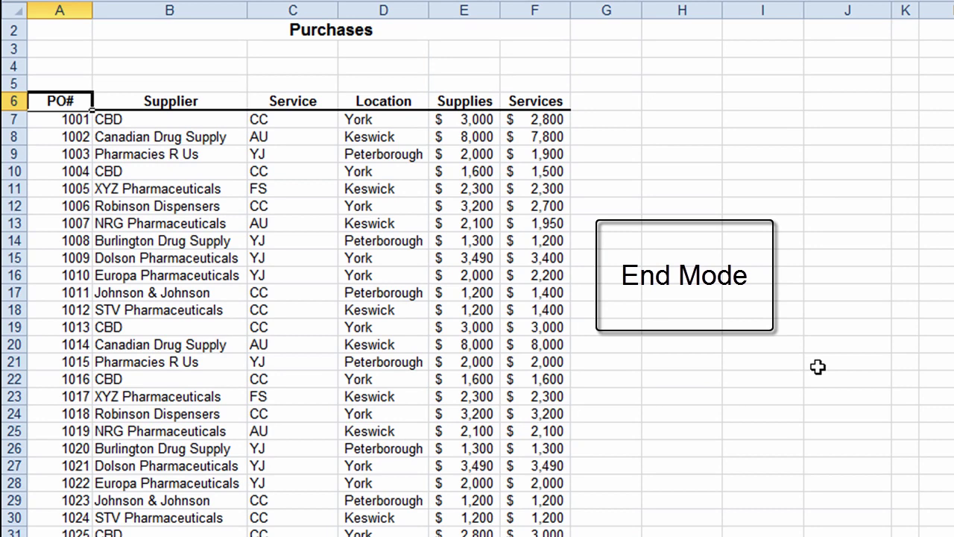
{"action": "key", "text": "shift+Right"}
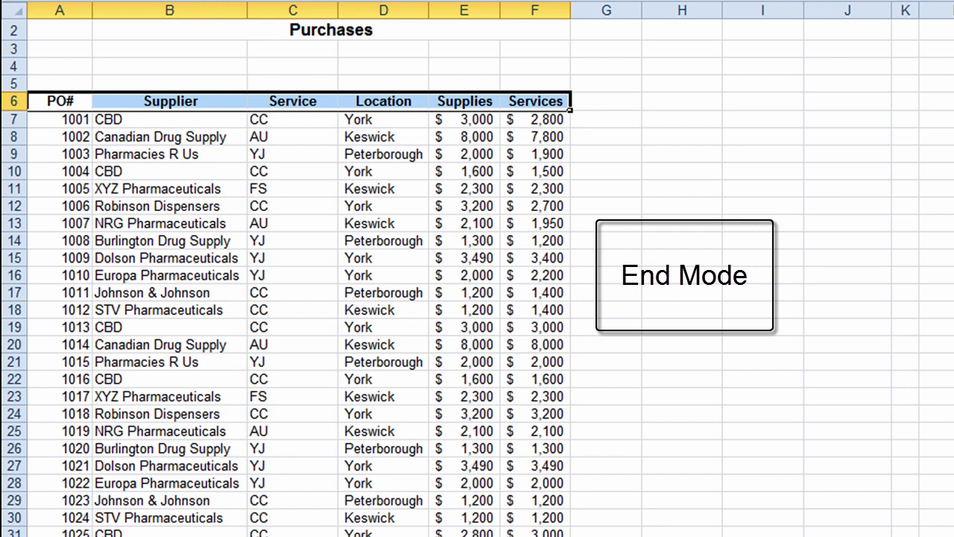
{"action": "key", "text": "shift+Down"}
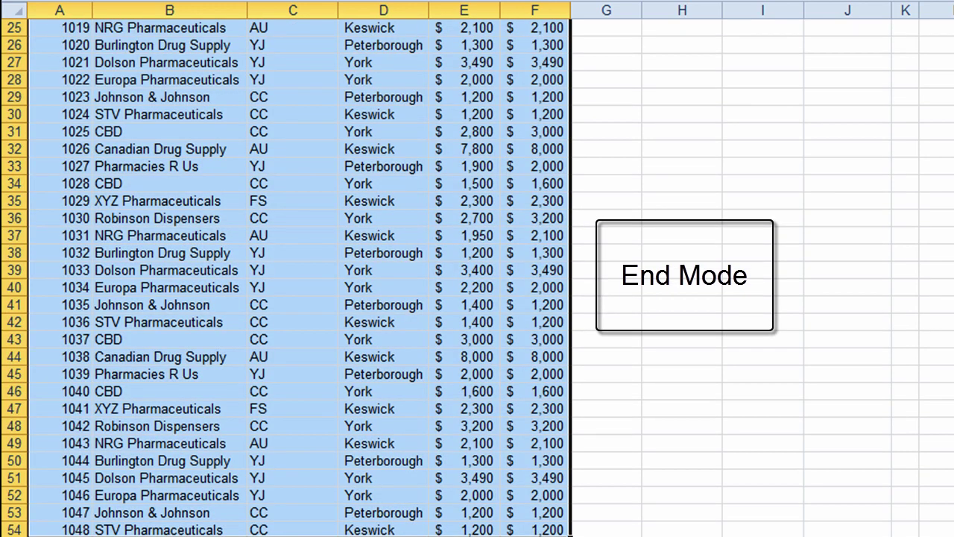
{"action": "scroll", "coordinate": [815, 288], "scroll_direction": "down", "scroll_amount": 2}
{"action": "scroll", "coordinate": [808, 287], "scroll_direction": "up", "scroll_amount": 5}
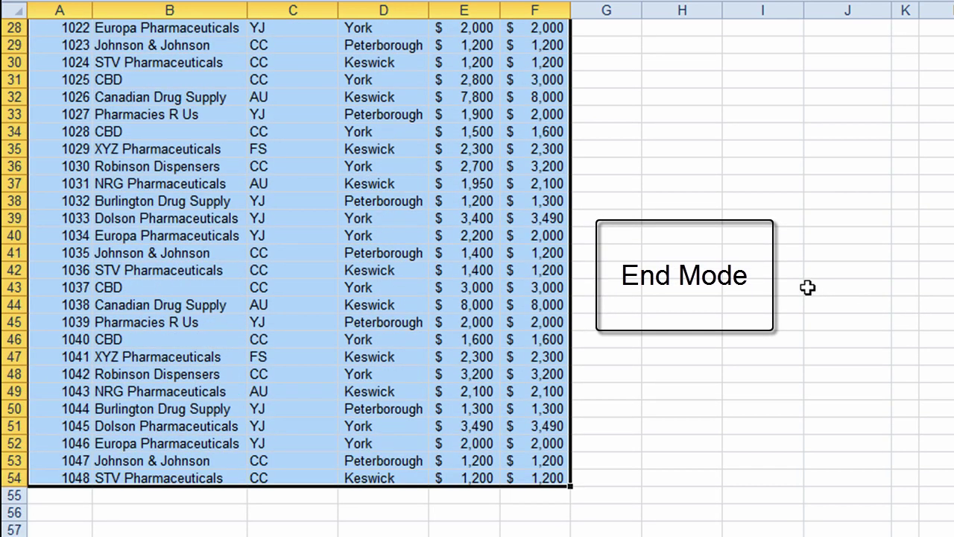
{"action": "scroll", "coordinate": [808, 287], "scroll_direction": "up", "scroll_amount": 5}
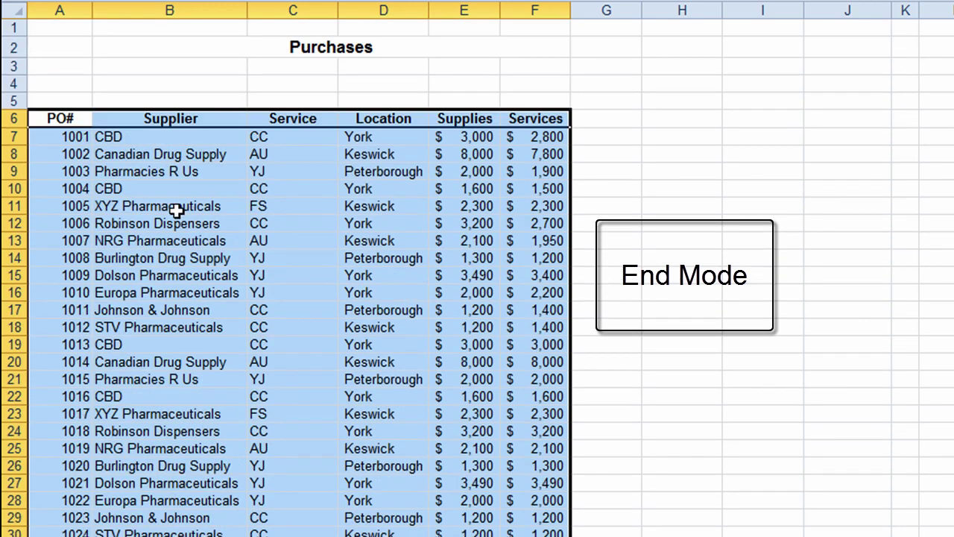
{"action": "left_click", "coordinate": [132, 119]}
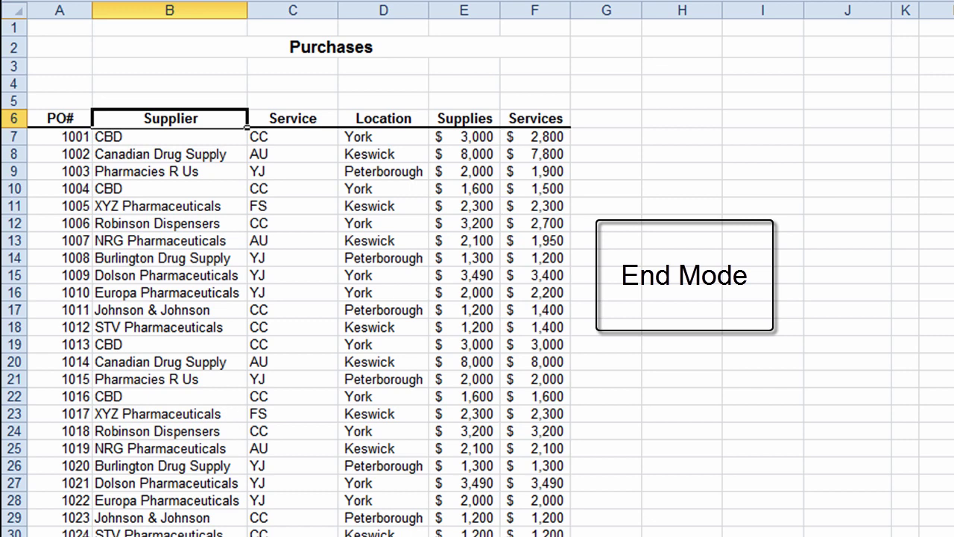
- Extend the selection from B6 right to Services and down to row 54
{"action": "key", "text": "shift+Right"}
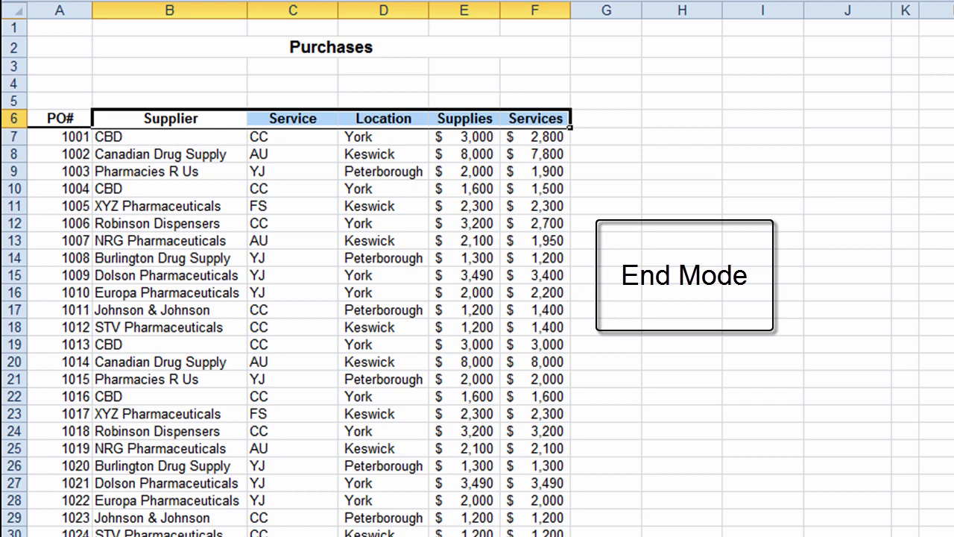
{"action": "key", "text": "shift+Down"}
{"action": "scroll", "coordinate": [943, 304], "scroll_direction": "up", "scroll_amount": 8}
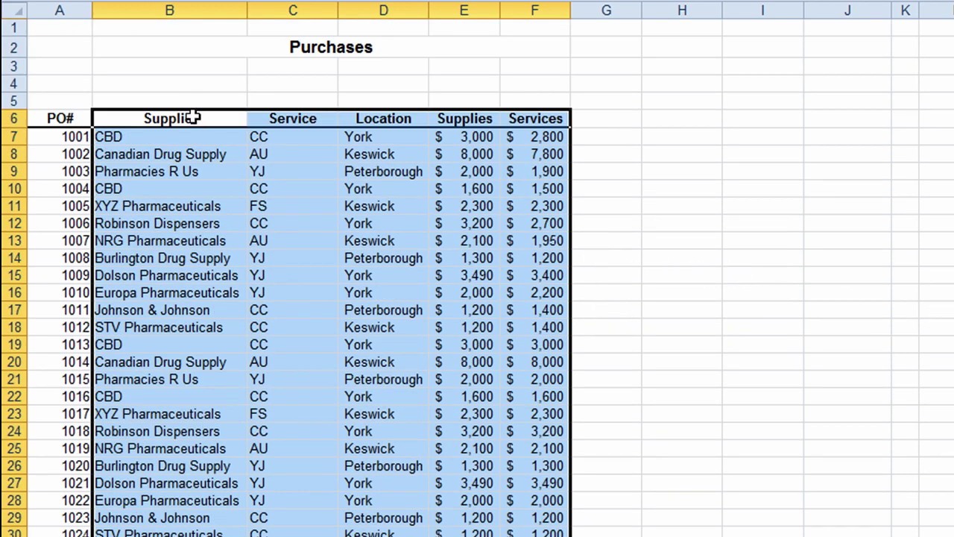